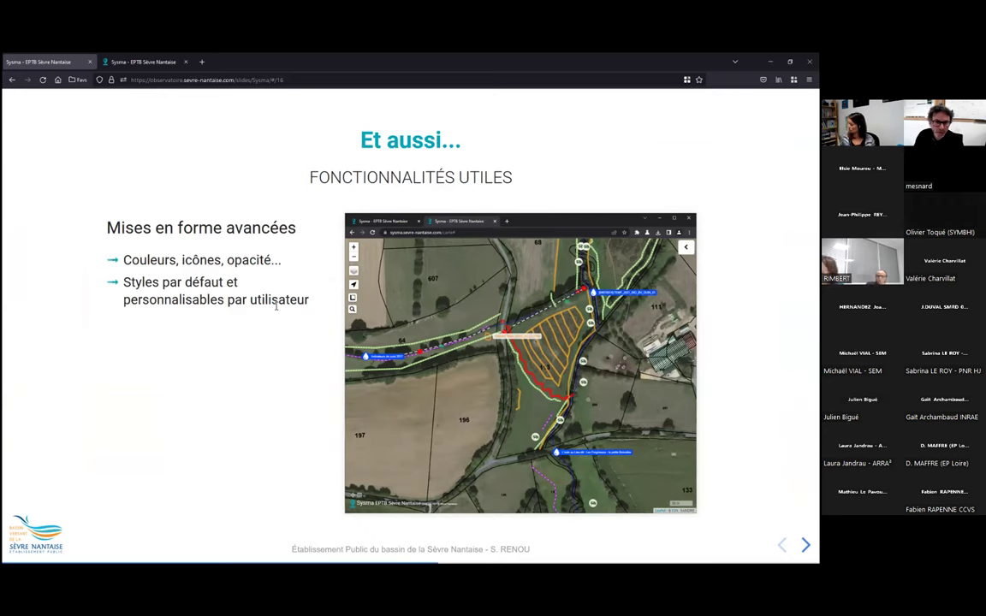
Advance to the cadastre slide, switch to the Sysma map and display the Clôture layer
{"action": "key", "text": "Right"}
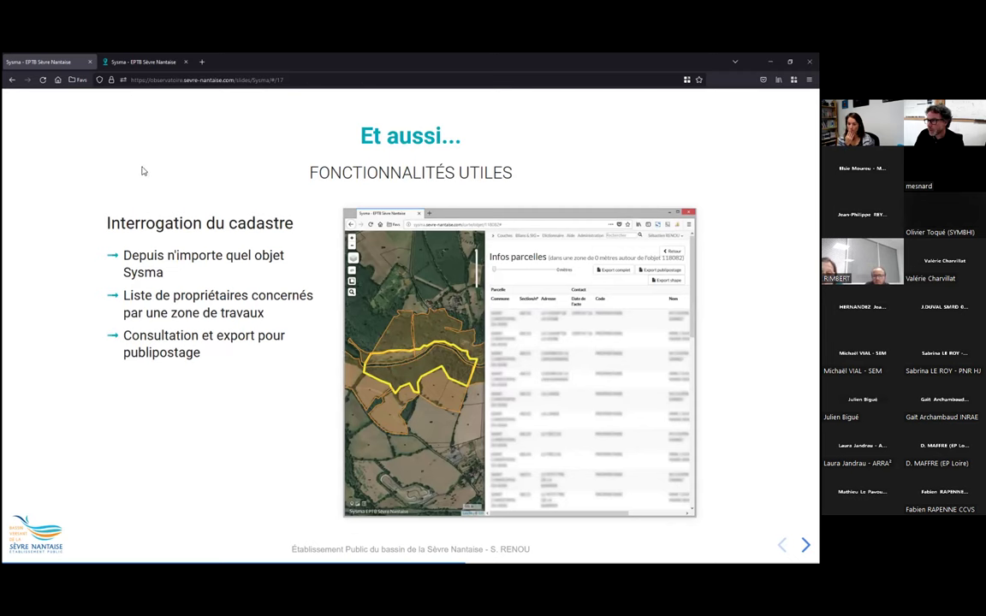
{"action": "left_click", "coordinate": [152, 60]}
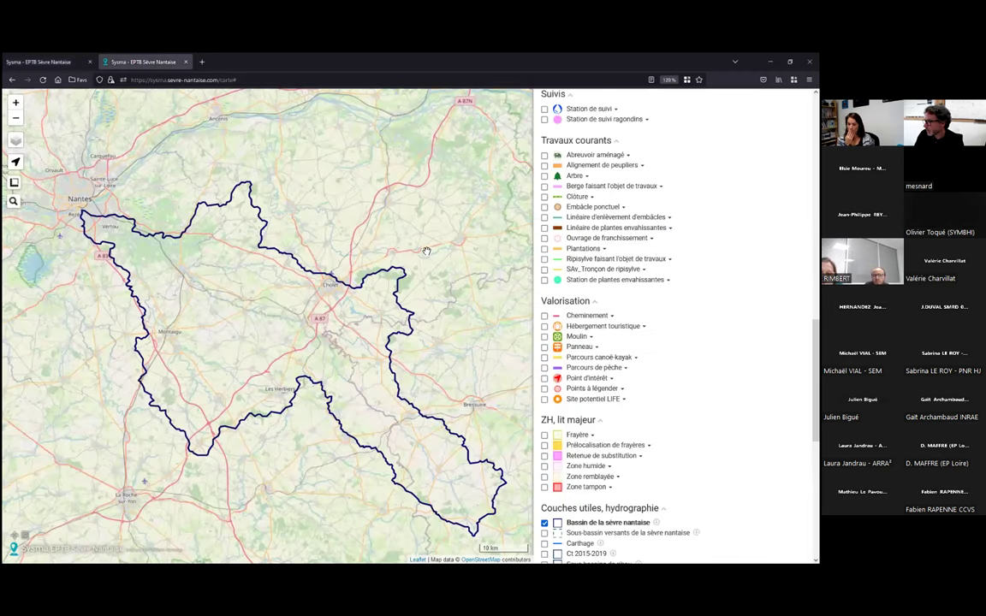
{"action": "left_click", "coordinate": [544, 197]}
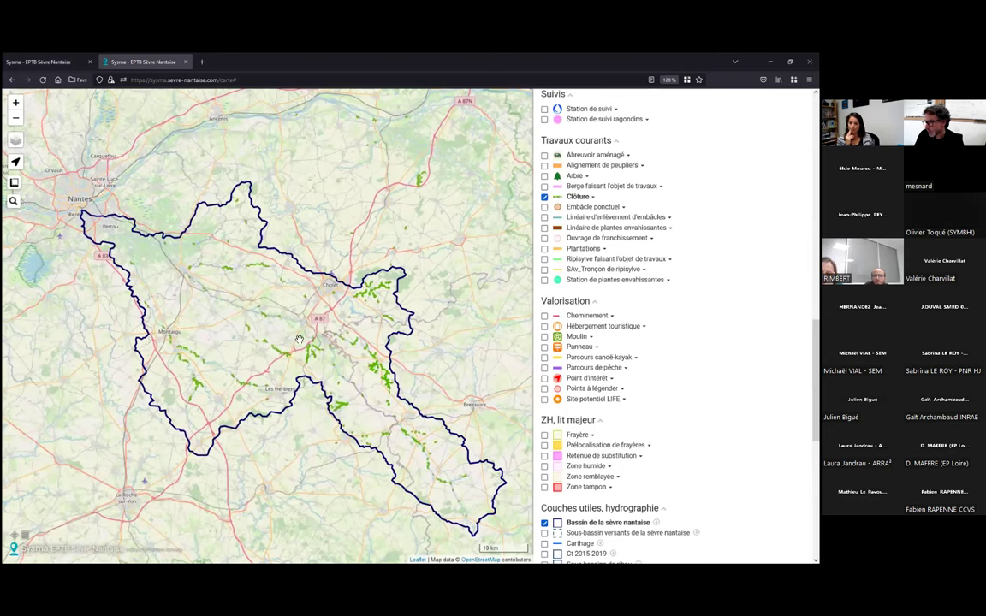
Open the record sheet of the fence "Clôt néo 1 rg 2019 Le Bois Joly" from the map
{"action": "scroll", "coordinate": [299, 340], "scroll_direction": "up", "scroll_amount": 3}
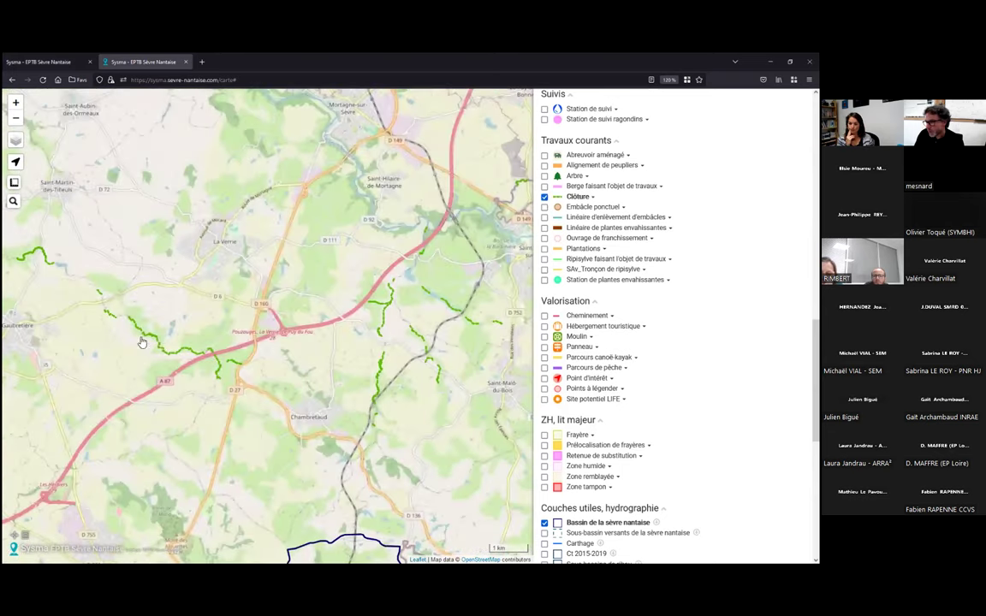
{"action": "scroll", "coordinate": [142, 343], "scroll_direction": "up", "scroll_amount": 3}
{"action": "left_click", "coordinate": [182, 398]}
{"action": "left_click", "coordinate": [125, 373]}
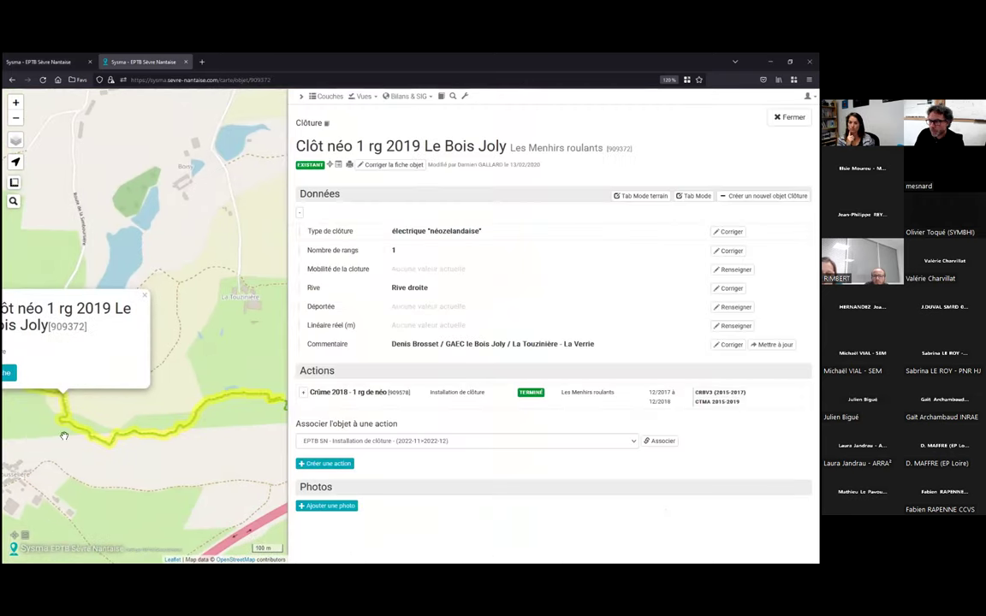
Query the cadastral parcels crossed by this fence and close its map popup so the parcel area is unobstructed
{"action": "left_click", "coordinate": [338, 164]}
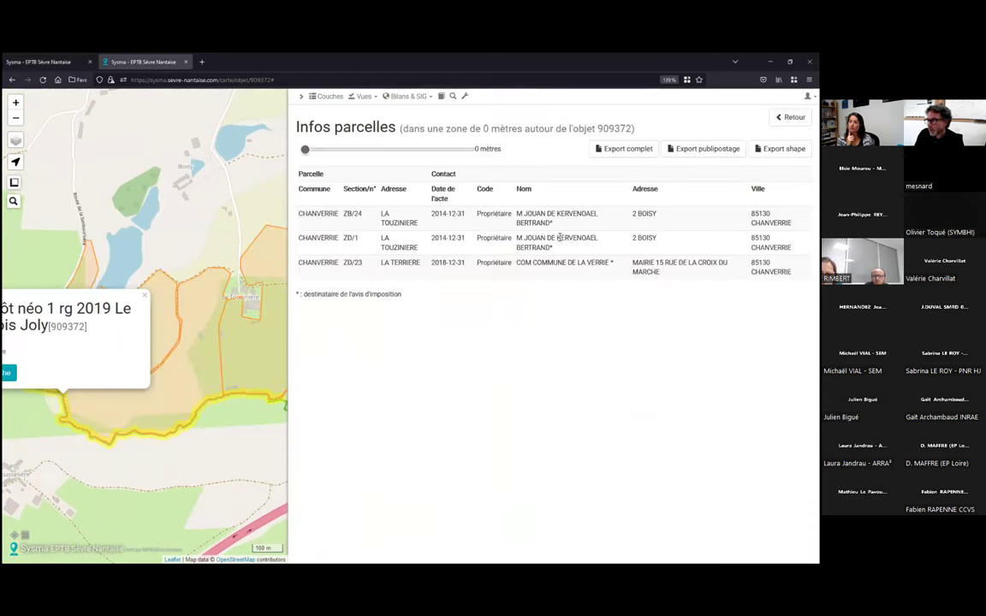
{"action": "scroll", "coordinate": [196, 309], "scroll_direction": "down", "scroll_amount": 3}
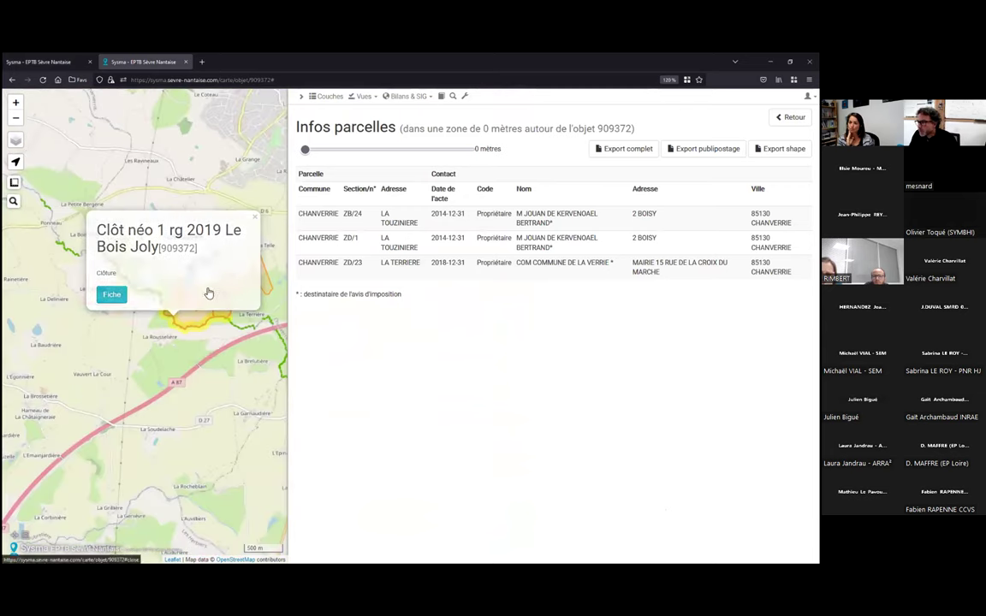
{"action": "left_click", "coordinate": [176, 308]}
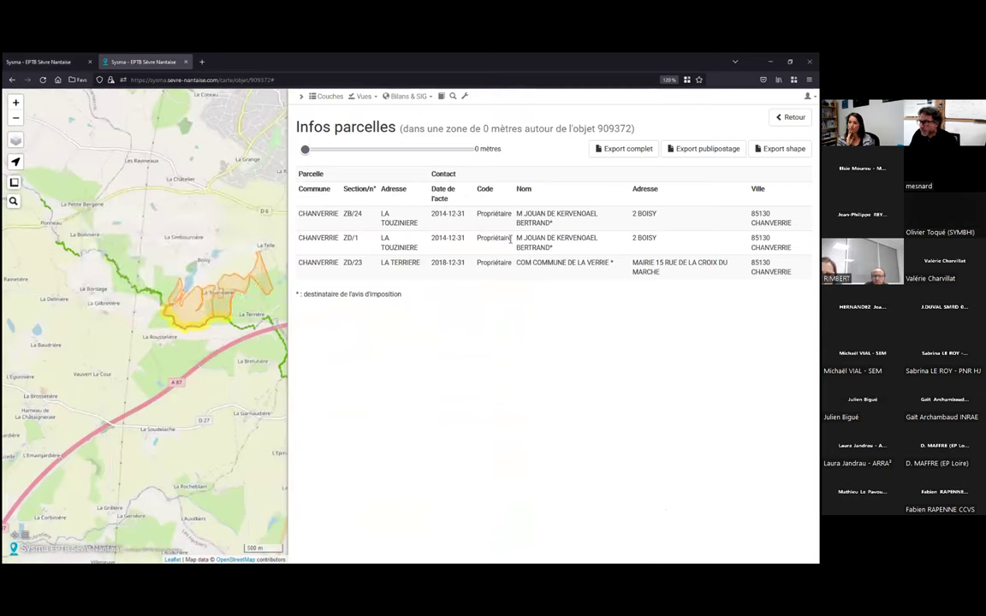
Widen the parcel search zone around the fence to 17 metres and look through the owner list
{"action": "left_click", "coordinate": [316, 151]}
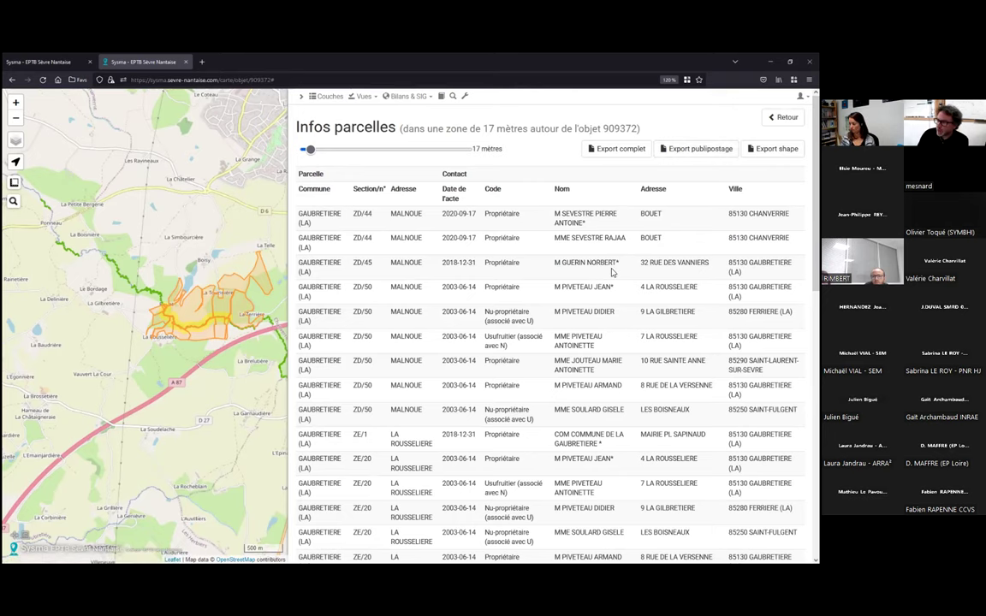
{"action": "scroll", "coordinate": [593, 437], "scroll_direction": "down", "scroll_amount": 2}
{"action": "scroll", "coordinate": [593, 437], "scroll_direction": "up", "scroll_amount": 2}
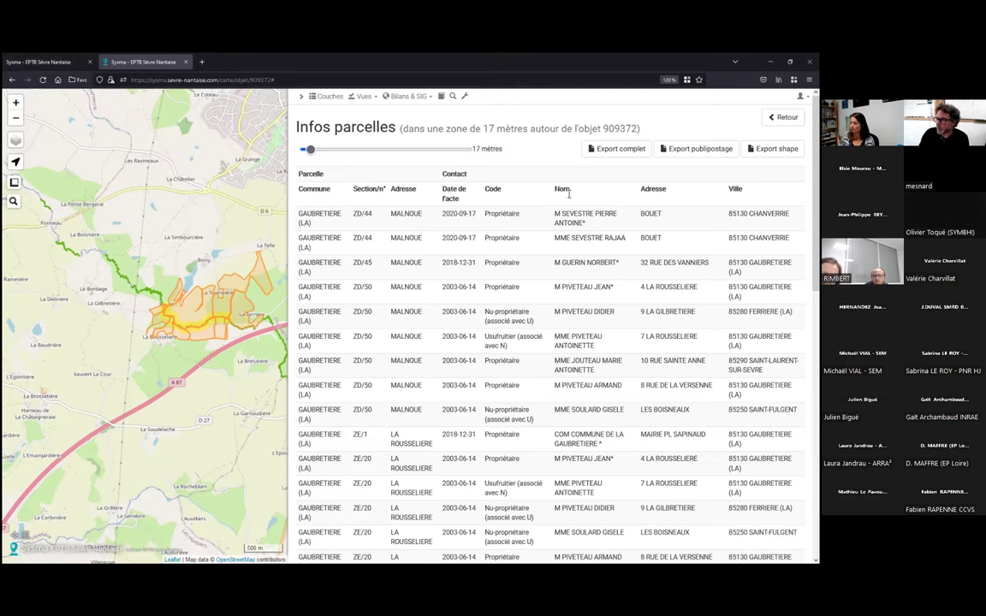
Return to the presentation and advance to the slide "Génération de fiches bilan"
{"action": "left_click", "coordinate": [53, 60]}
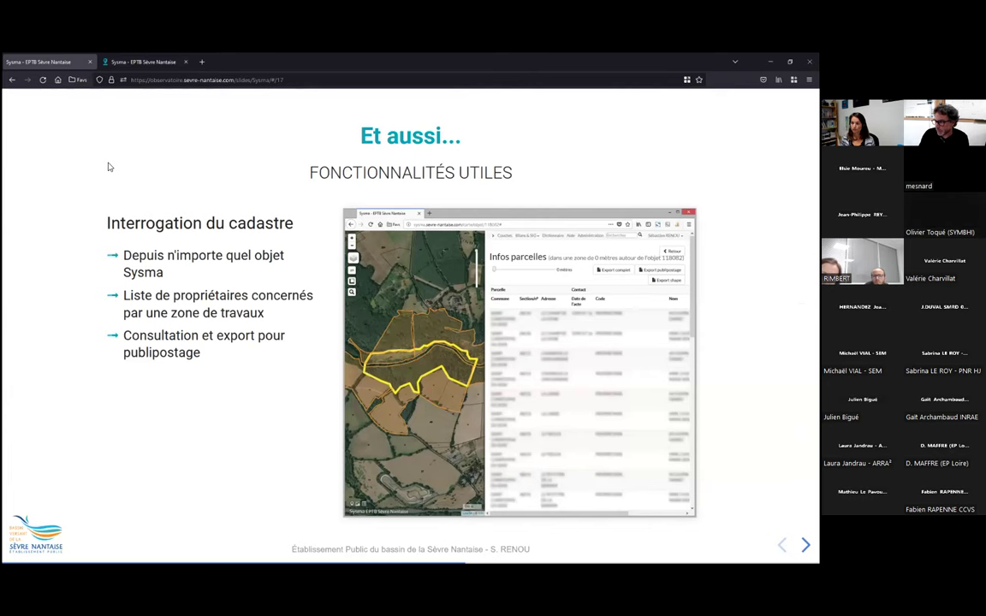
{"action": "key", "text": "Right"}
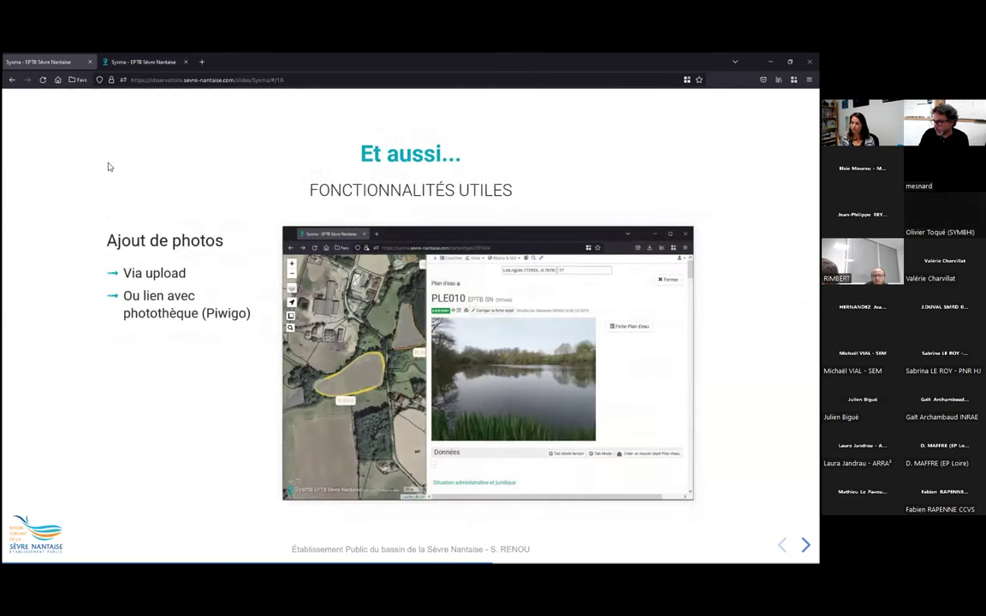
{"action": "key", "text": "Right"}
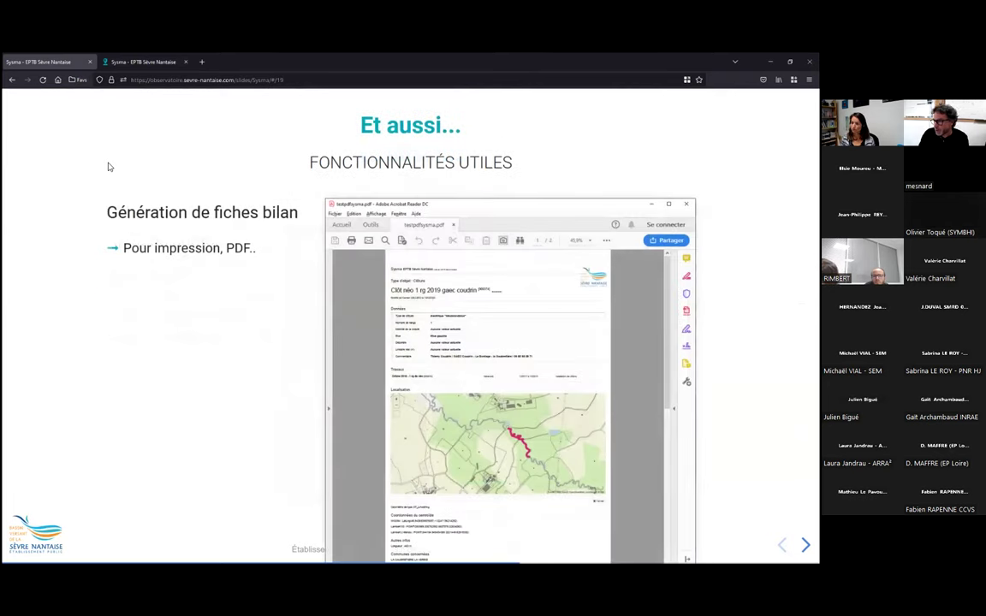
Switch to Sysma and open the printable summary sheet of the fence "Clôt lisse 2 rgs 2018 GAEC Les Sources"
{"action": "left_click", "coordinate": [120, 60]}
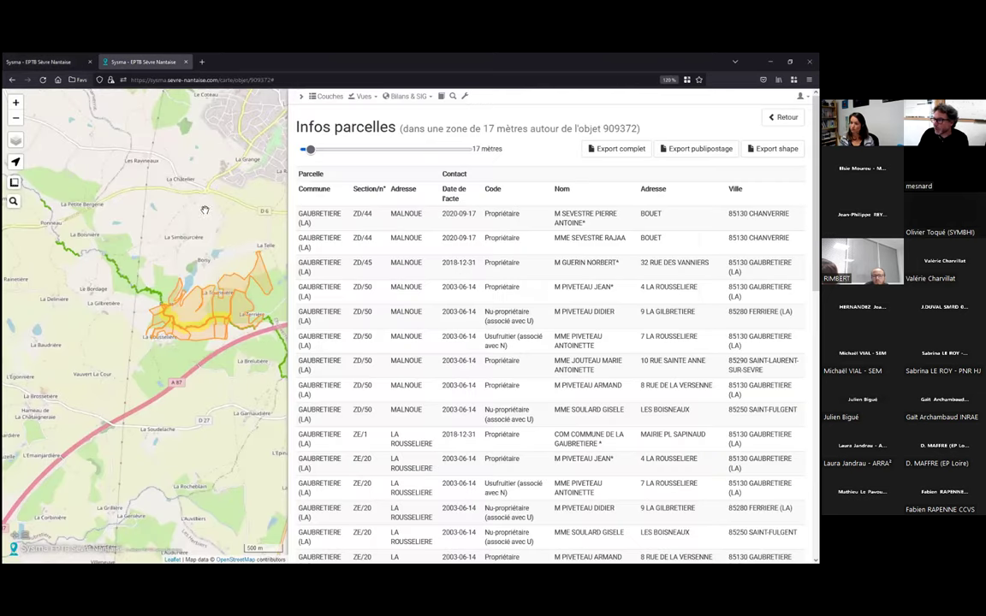
{"action": "left_click", "coordinate": [134, 275]}
{"action": "left_click", "coordinate": [83, 267]}
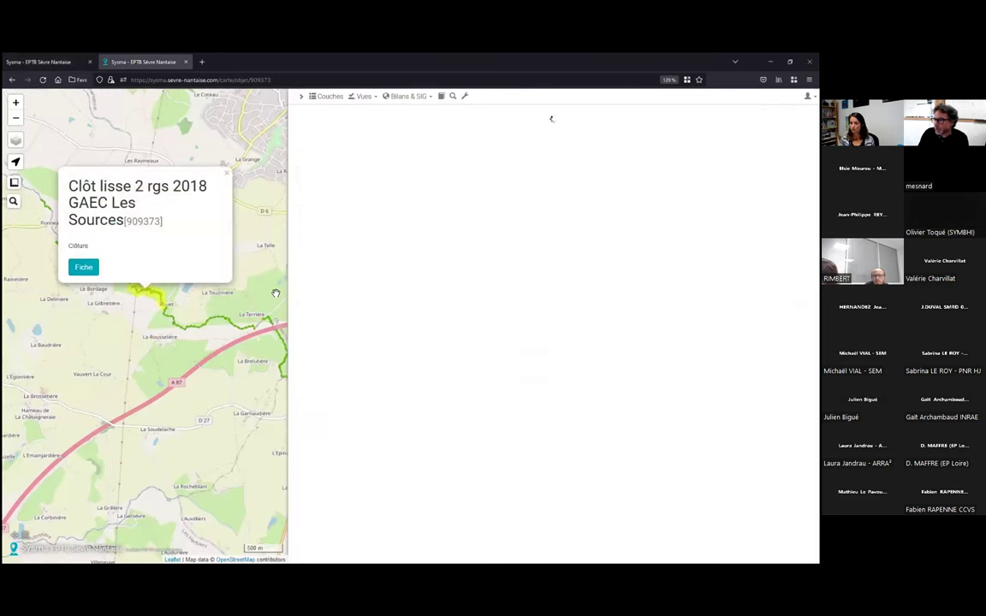
{"action": "left_click", "coordinate": [349, 166]}
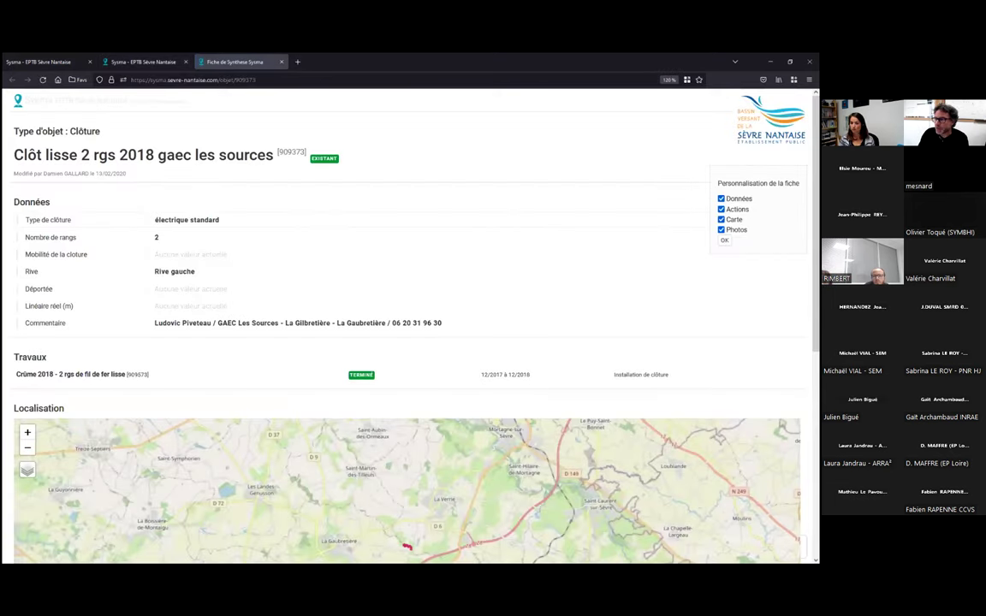
Preview the summary sheet's print output, cancel printing and close the sheet
{"action": "left_click", "coordinate": [809, 79]}
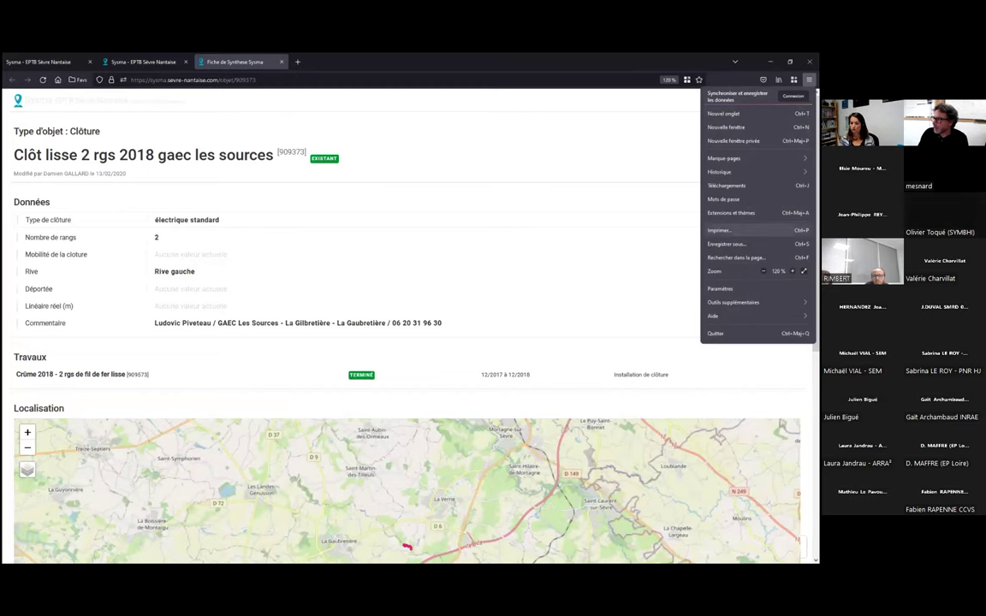
{"action": "left_click", "coordinate": [736, 220]}
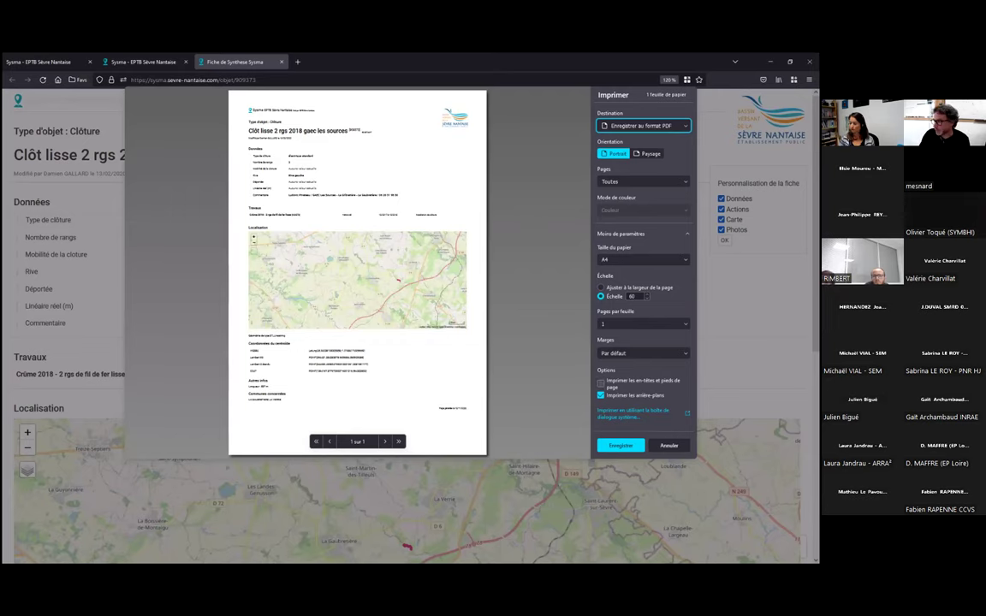
{"action": "left_click", "coordinate": [669, 445]}
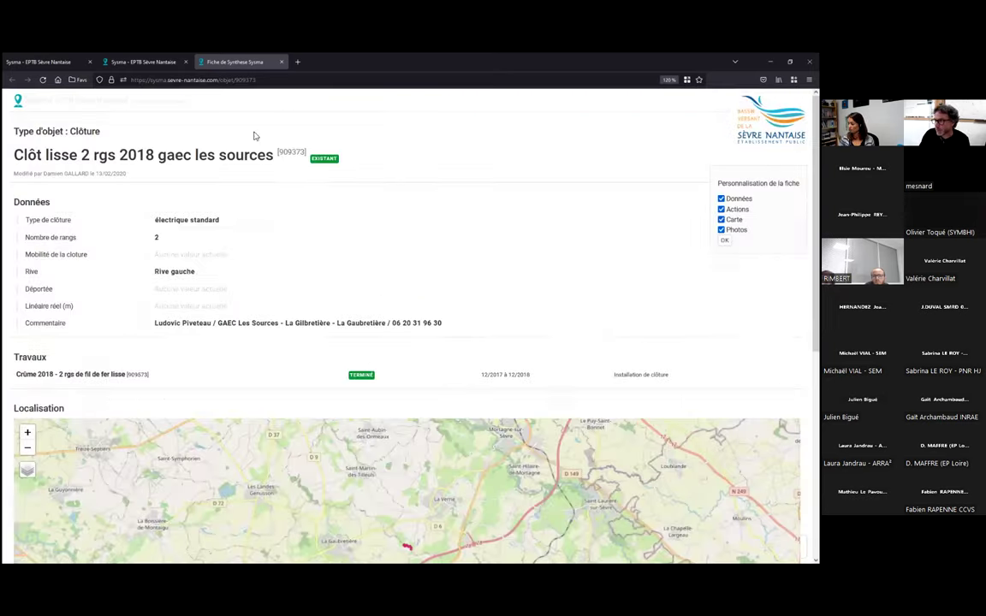
{"action": "left_click", "coordinate": [277, 62]}
Return to the presentation and go to the slide "Génération de tableaux bilan"
{"action": "left_click", "coordinate": [70, 56]}
{"action": "key", "text": "Right"}
{"action": "key", "text": "Right"}
{"action": "key", "text": "Left"}
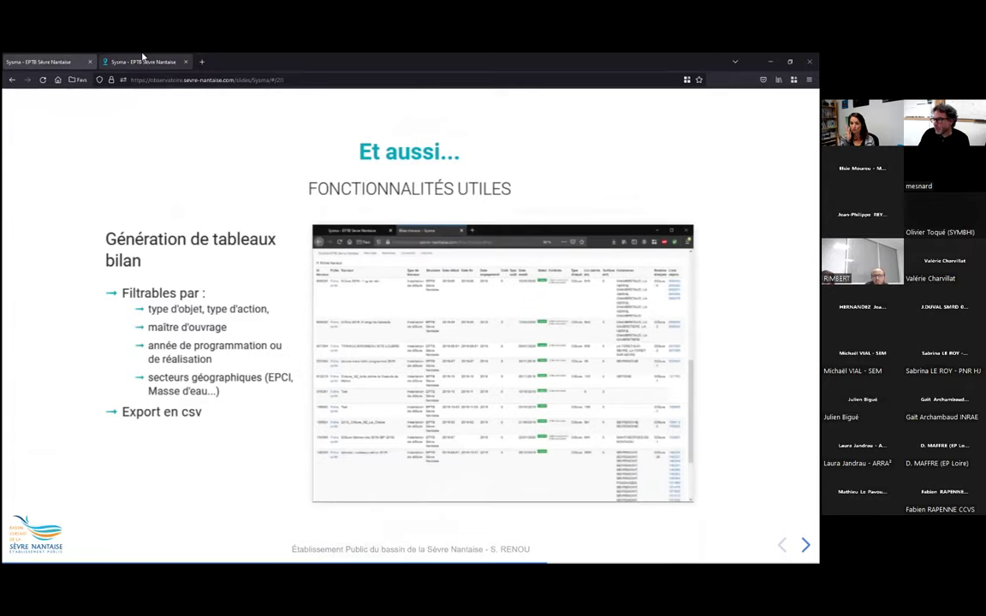
Switch to Sysma, close the fence's record sheet and map popup, and open the report form for actions
{"action": "left_click", "coordinate": [143, 60]}
{"action": "left_click", "coordinate": [787, 117]}
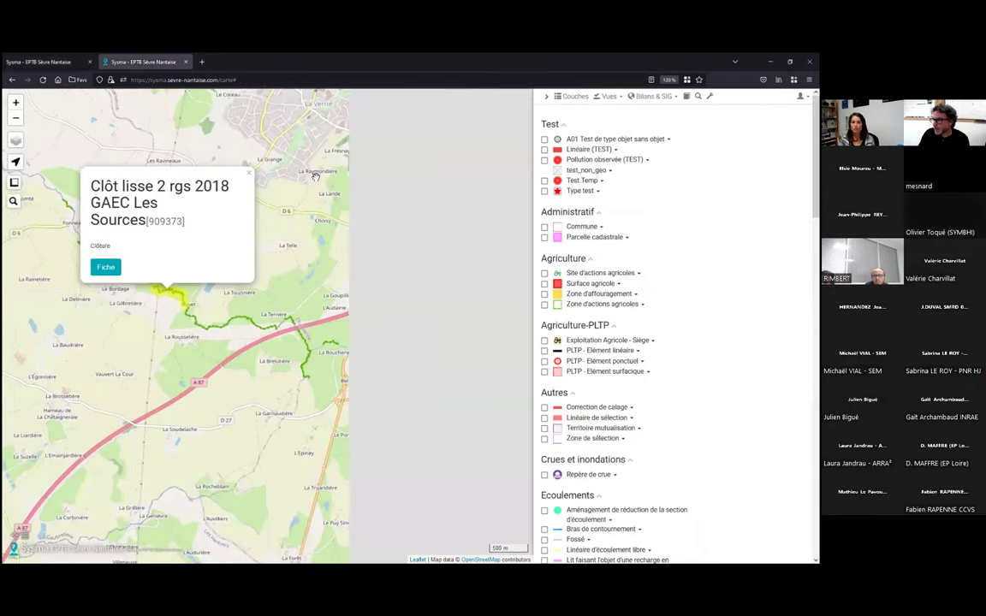
{"action": "left_click", "coordinate": [347, 175]}
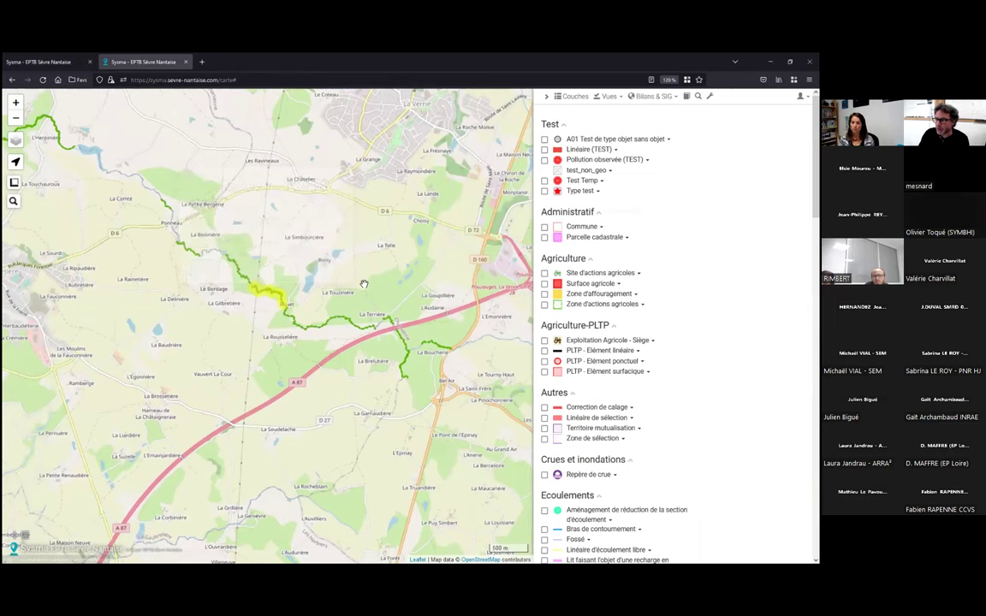
{"action": "left_click_drag", "start_coordinate": [369, 281], "coordinate": [322, 279]}
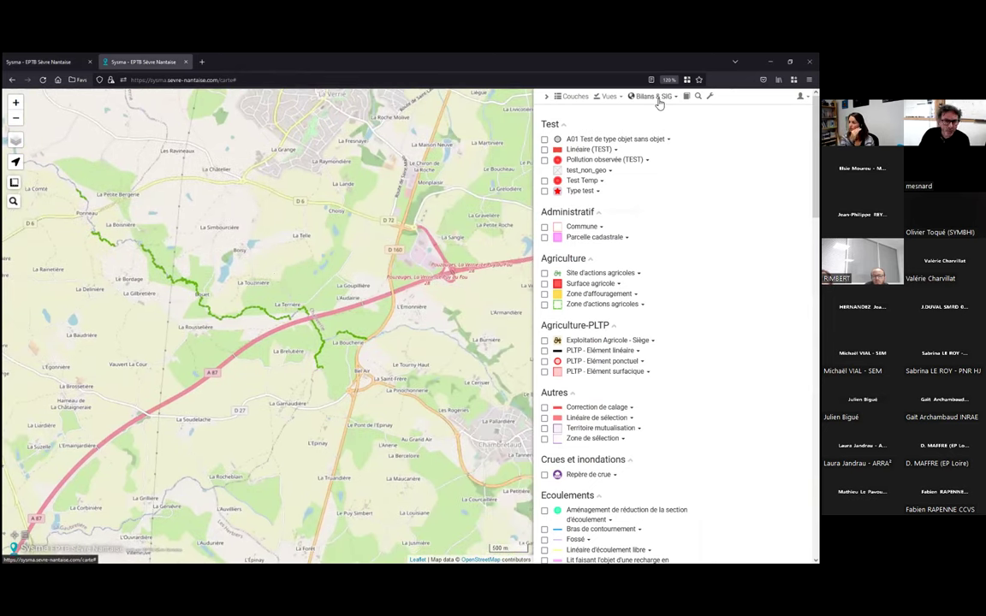
{"action": "left_click", "coordinate": [659, 101]}
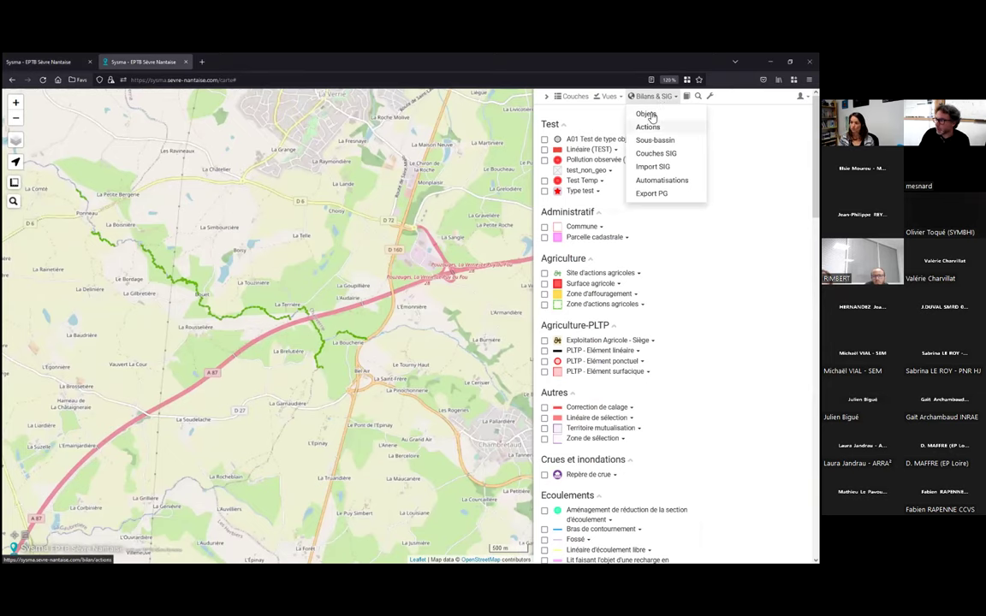
{"action": "left_click", "coordinate": [649, 127]}
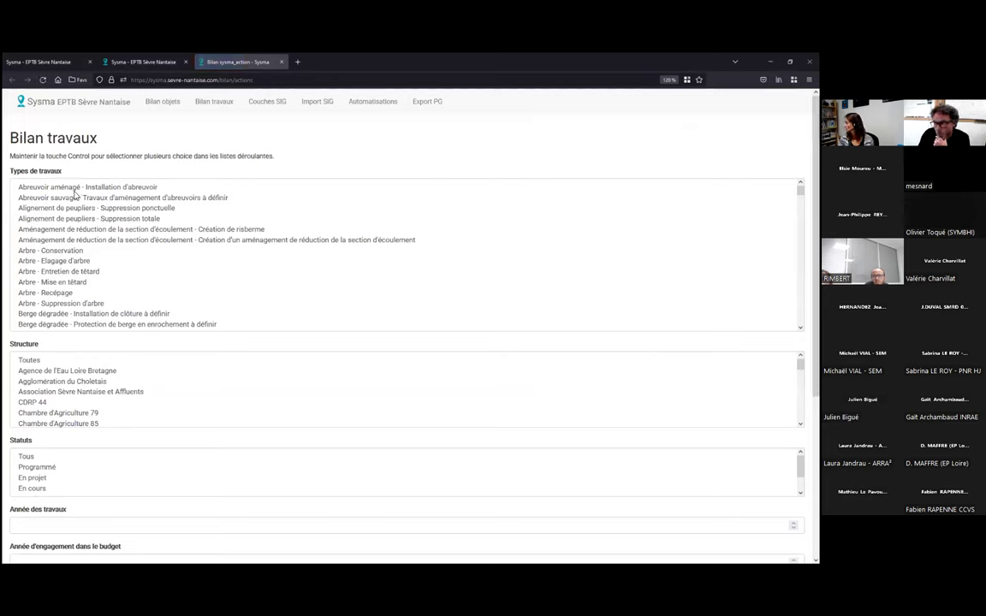
Select the work types from "Abreuvoir aménagé - Installation d'abreuvoir" through "Zone humide - Etude de zone humide", with the structure Toutes
{"action": "left_click_drag", "start_coordinate": [66, 190], "coordinate": [97, 409]}
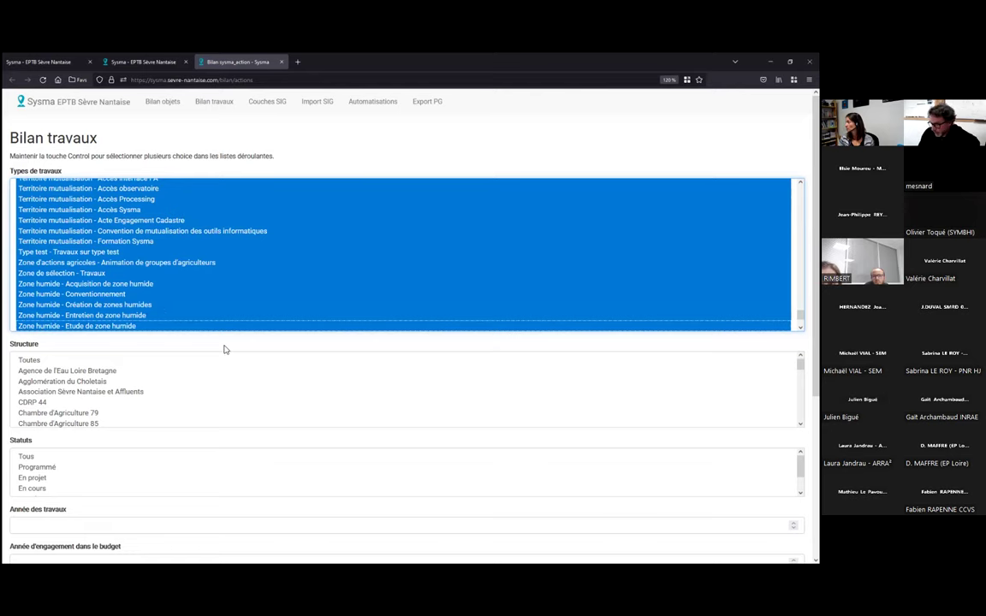
{"action": "left_click", "coordinate": [35, 360]}
{"action": "scroll", "coordinate": [34, 420], "scroll_direction": "down", "scroll_amount": 3}
{"action": "scroll", "coordinate": [45, 487], "scroll_direction": "down", "scroll_amount": 2}
Filter the report on the statuses En projet, En cours and Terminé, and set the year of works to 2021
{"action": "mouse_move", "coordinate": [36, 467]}
{"action": "left_mouse_down"}
{"action": "mouse_move", "coordinate": [36, 490]}
{"action": "mouse_move", "coordinate": [35, 477]}
{"action": "left_mouse_up"}
{"action": "left_click", "coordinate": [36, 489]}
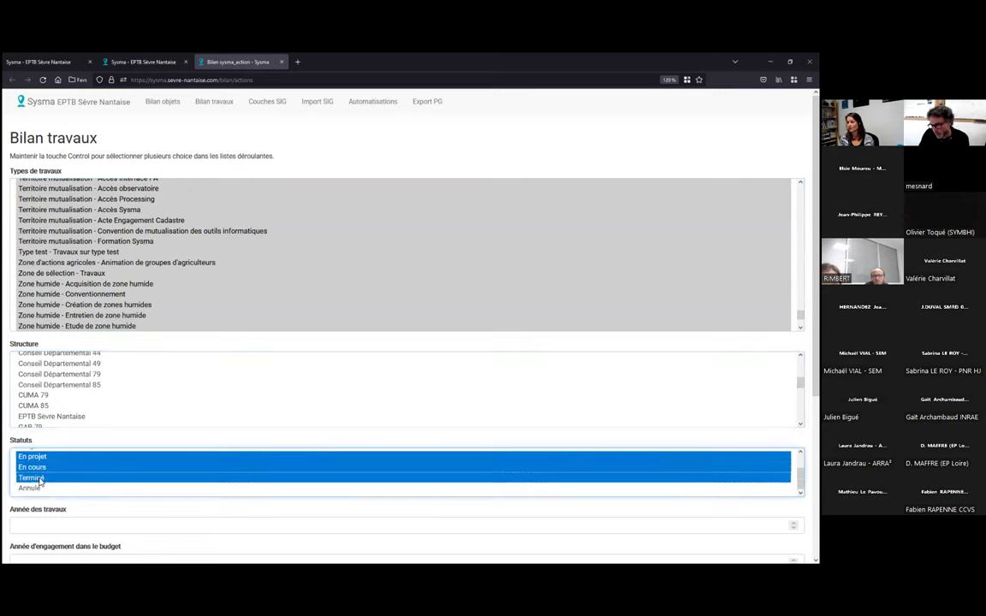
{"action": "left_click", "coordinate": [33, 526]}
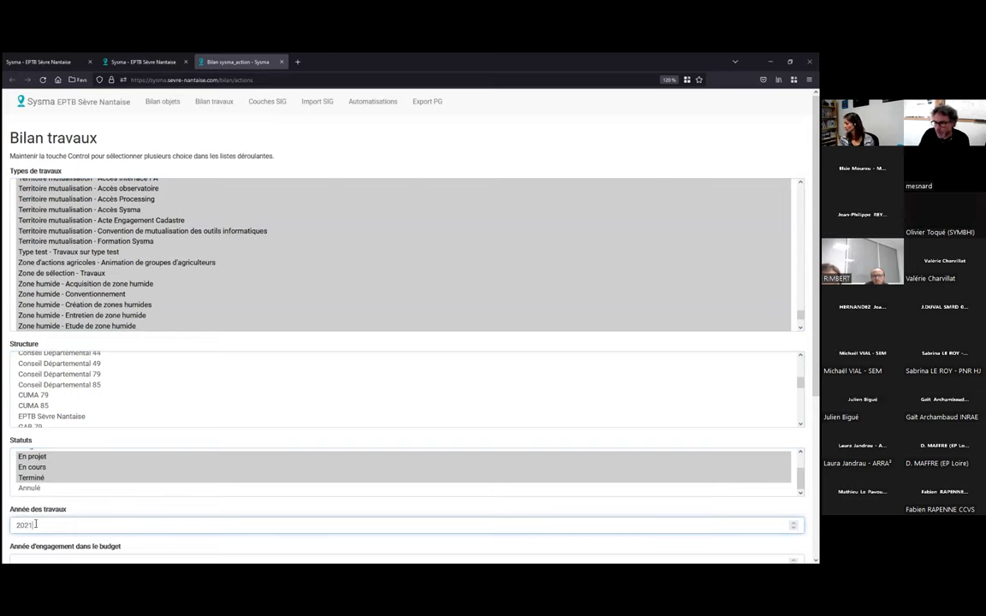
Examine the choices offered for the contract and for limiting the search area, leaving both blank
{"action": "scroll", "coordinate": [17, 376], "scroll_direction": "down", "scroll_amount": 3}
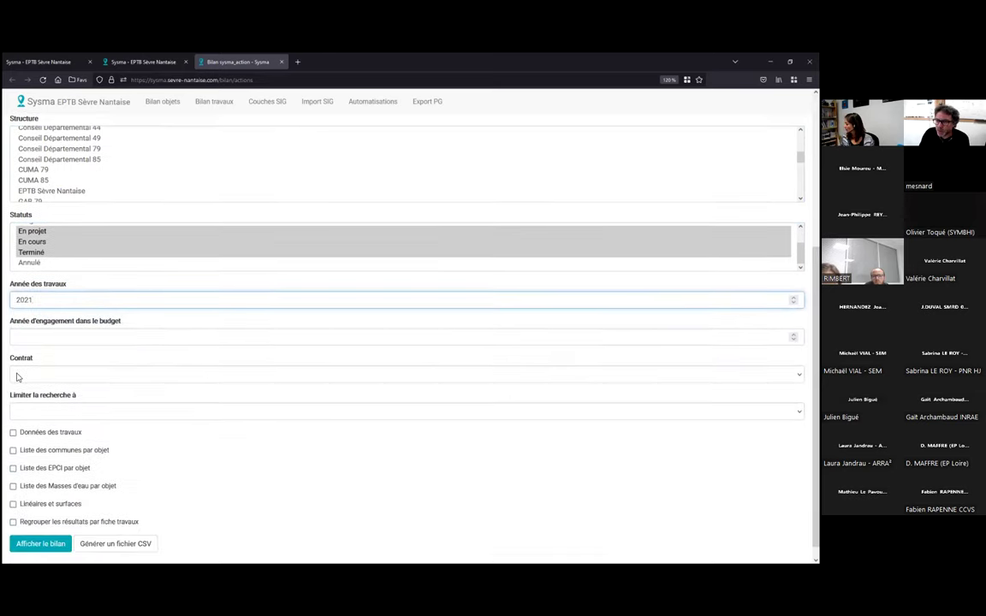
{"action": "left_click", "coordinate": [50, 377]}
{"action": "left_click", "coordinate": [52, 377]}
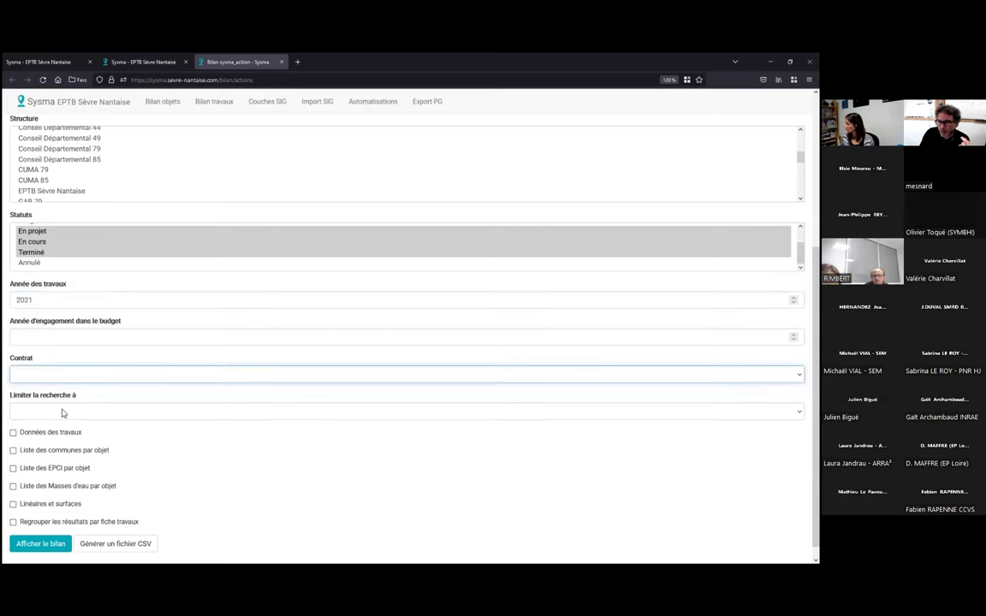
{"action": "left_click", "coordinate": [62, 413]}
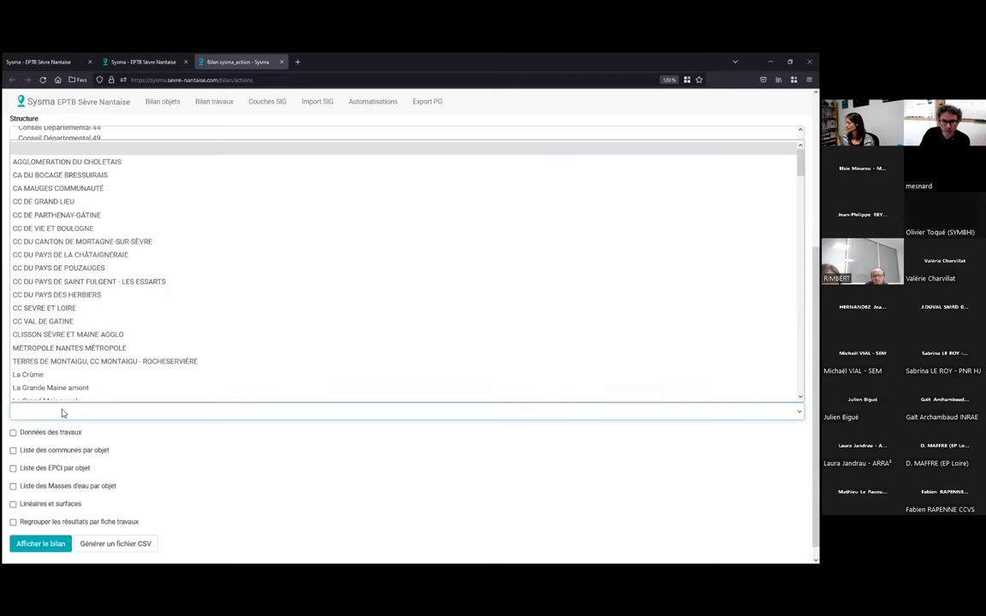
{"action": "left_click", "coordinate": [118, 436]}
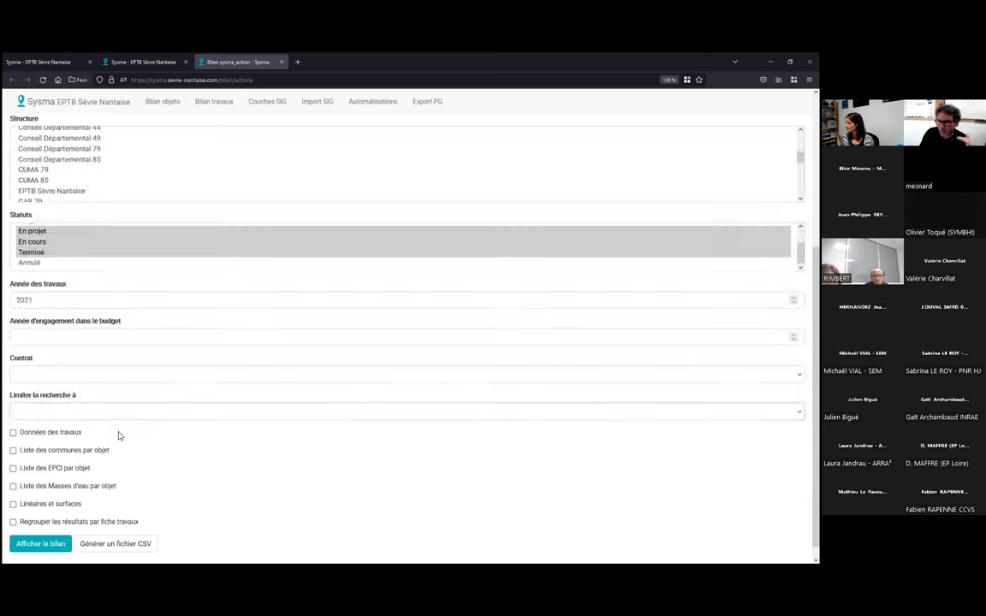
Display the works report with the chosen filters and look through the resulting table
{"action": "left_click", "coordinate": [47, 541]}
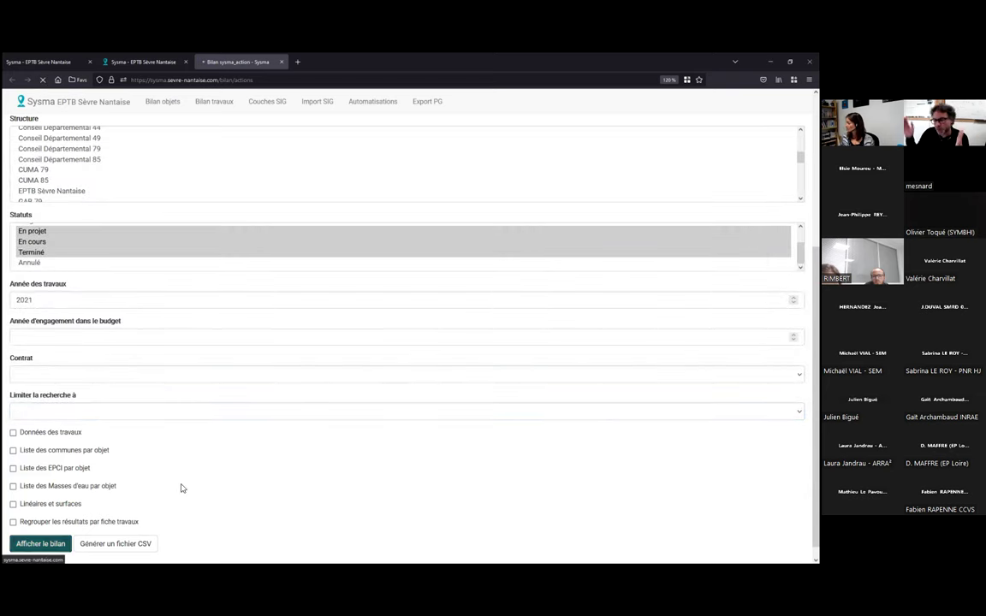
{"action": "scroll", "coordinate": [126, 356], "scroll_direction": "up", "scroll_amount": 3}
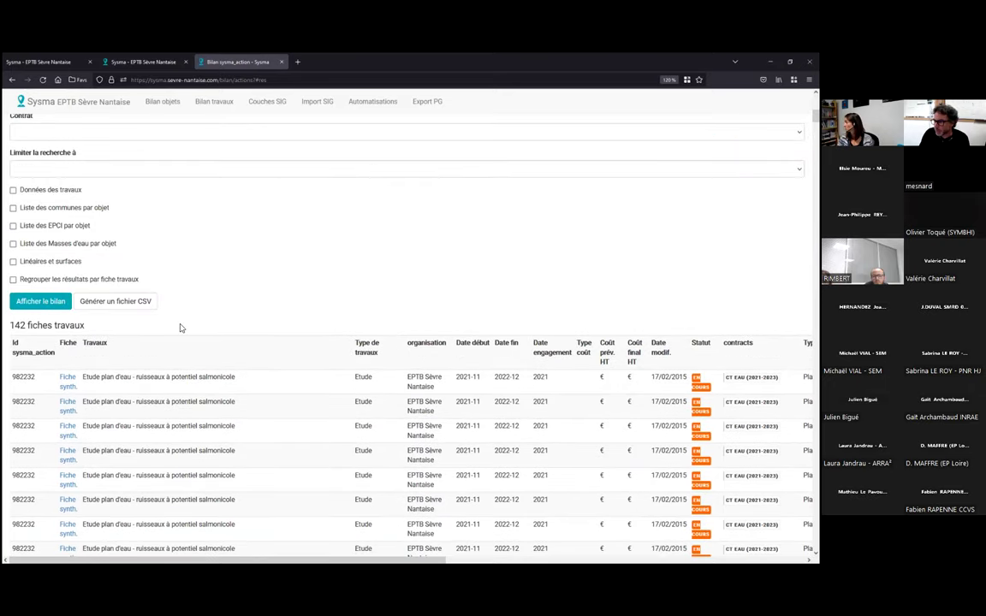
{"action": "scroll", "coordinate": [284, 311], "scroll_direction": "down", "scroll_amount": 2}
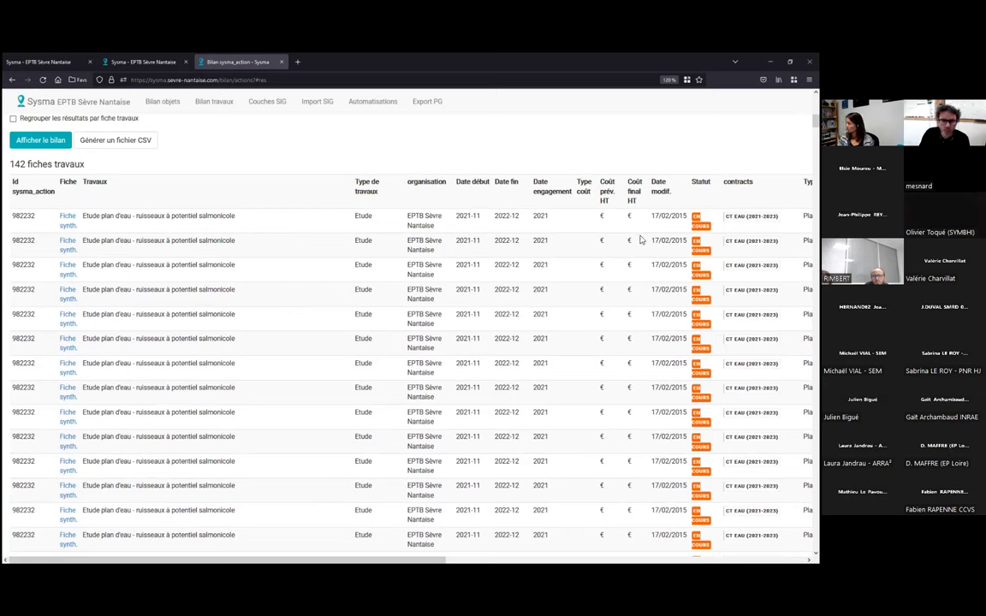
Look through the rows of the 2021 works report, from the first studies down to the completed works
{"action": "scroll", "coordinate": [523, 378], "scroll_direction": "down", "scroll_amount": 5}
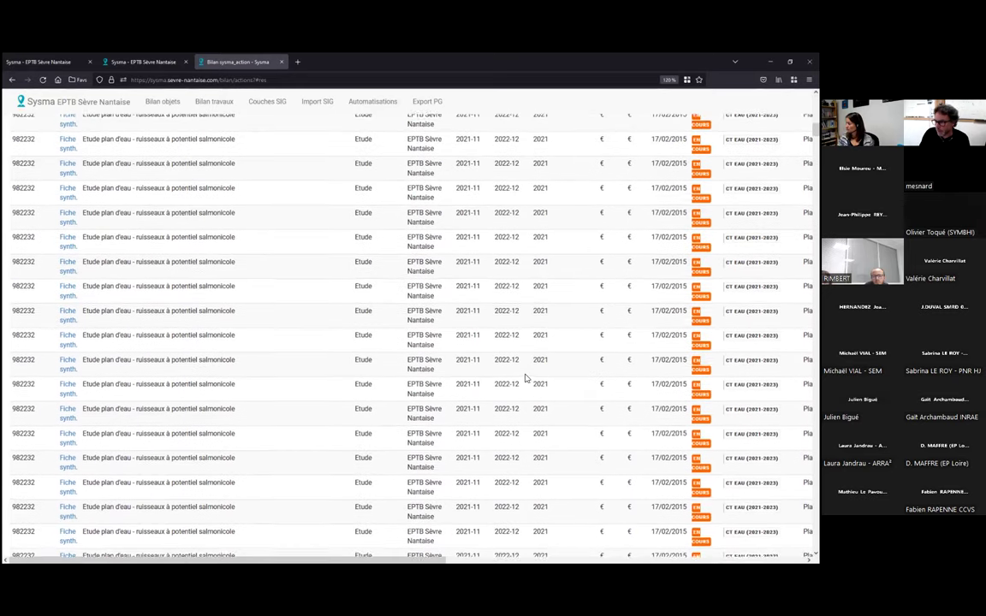
{"action": "scroll", "coordinate": [525, 378], "scroll_direction": "down", "scroll_amount": 15}
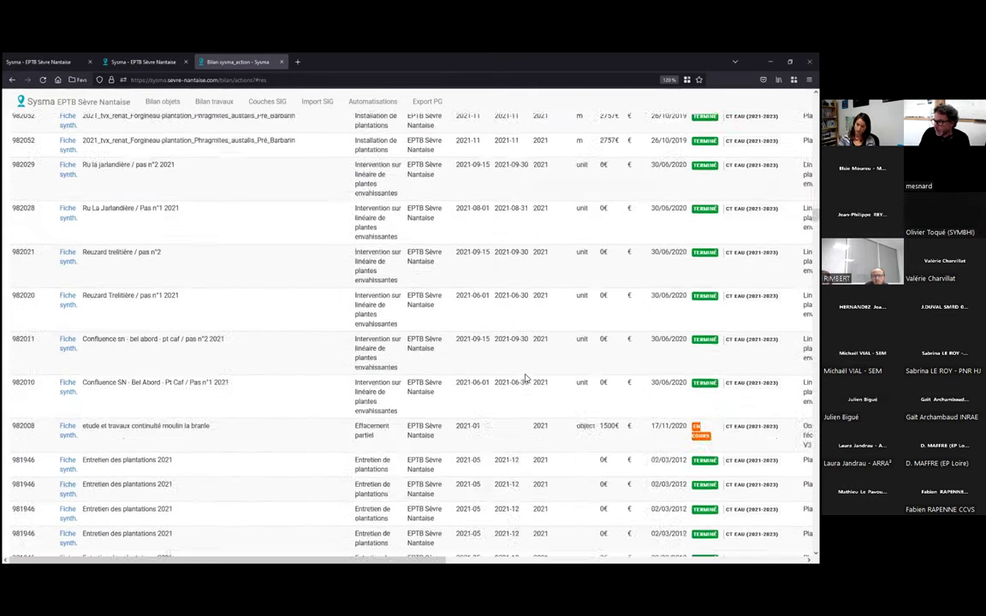
{"action": "scroll", "coordinate": [526, 377], "scroll_direction": "down", "scroll_amount": 5}
{"action": "scroll", "coordinate": [526, 378], "scroll_direction": "down", "scroll_amount": 20}
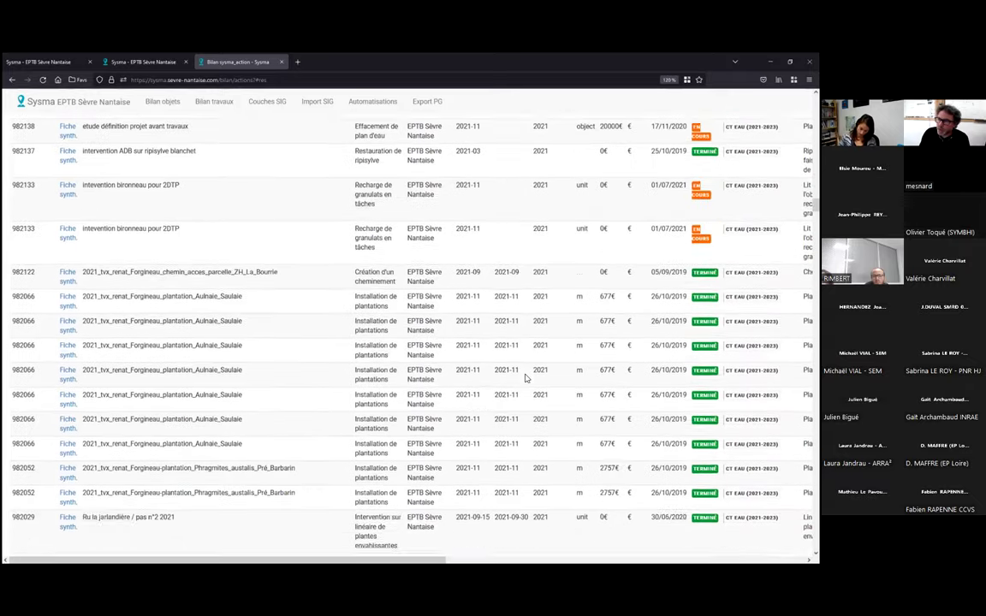
{"action": "scroll", "coordinate": [506, 374], "scroll_direction": "up", "scroll_amount": 20}
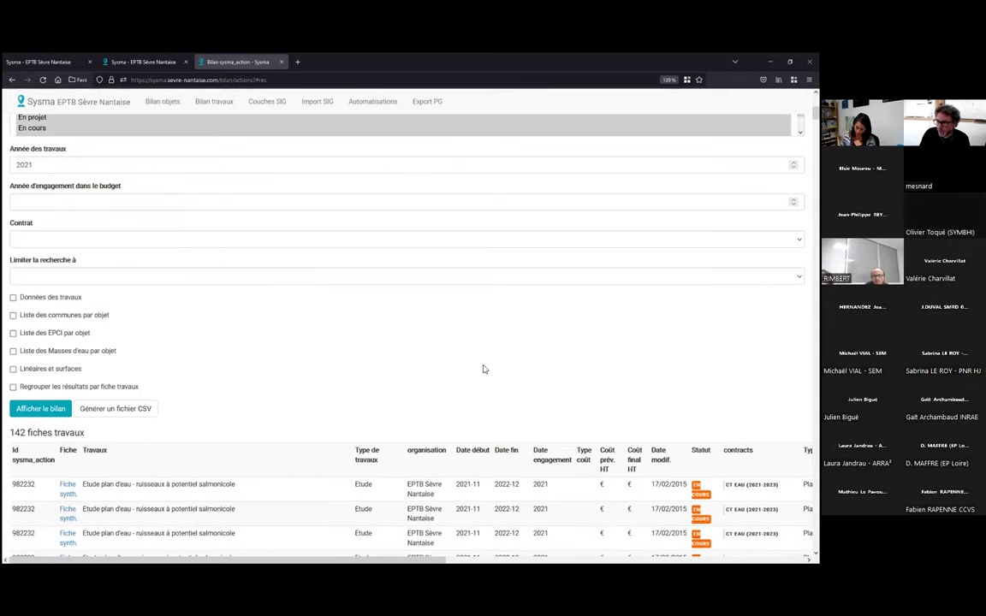
Enable the Linéaires et surfaces option for the works report and generate its CSV file, cancelling the save
{"action": "left_click", "coordinate": [53, 373]}
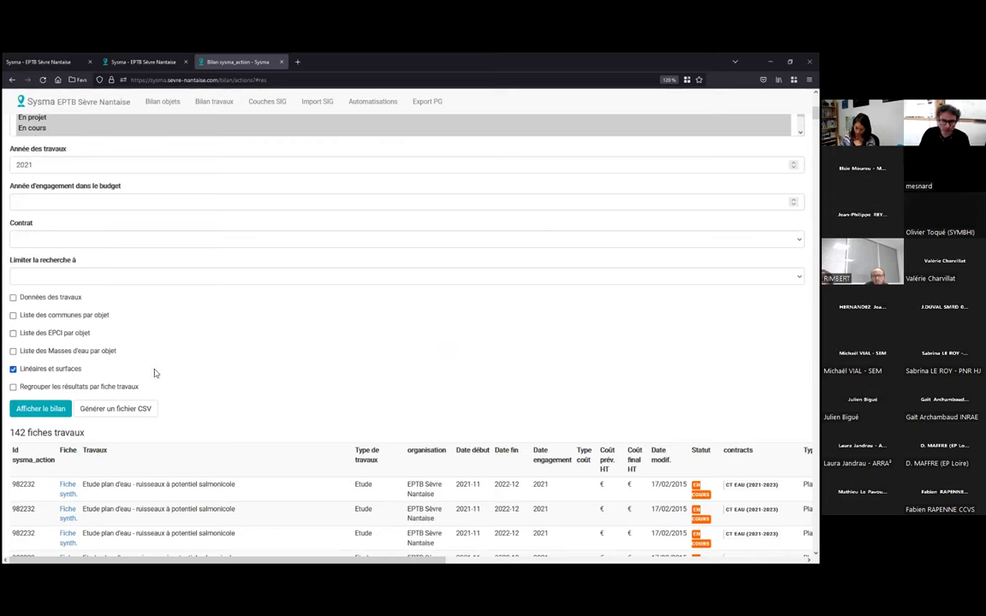
{"action": "left_click_drag", "start_coordinate": [341, 559], "coordinate": [311, 532]}
{"action": "scroll", "coordinate": [193, 347], "scroll_direction": "down", "scroll_amount": 2}
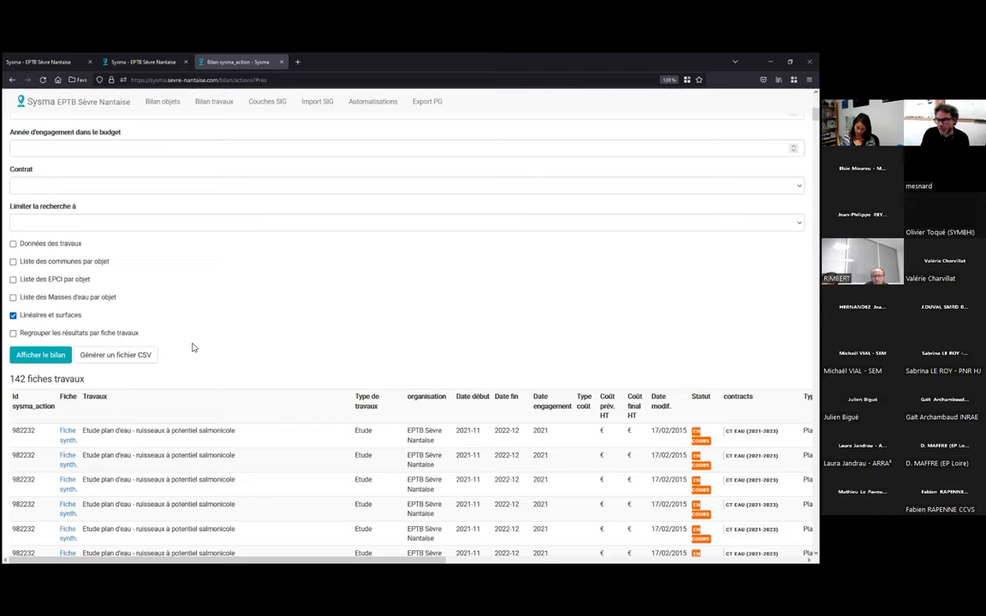
{"action": "left_click", "coordinate": [101, 357]}
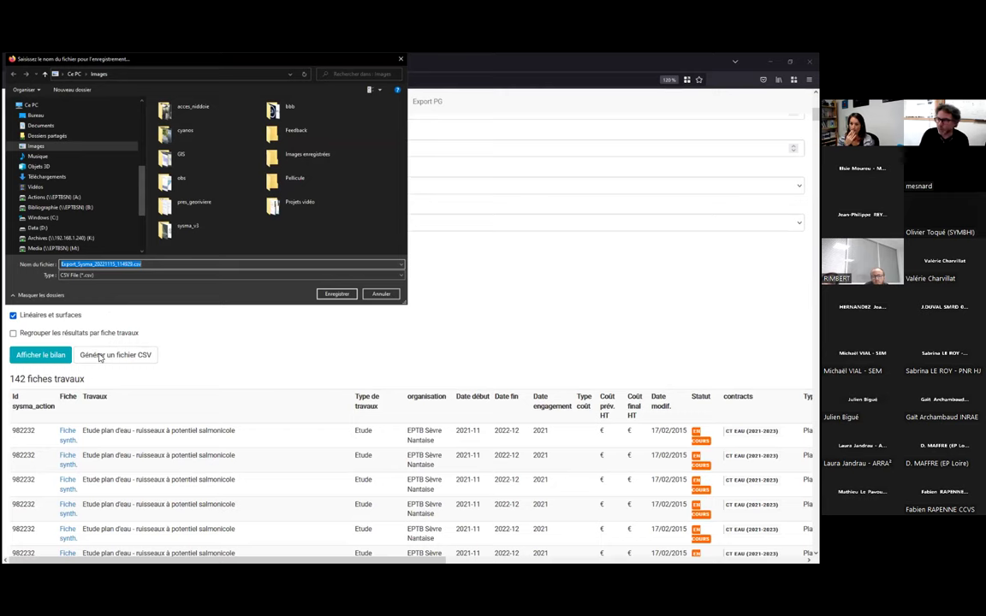
{"action": "left_click", "coordinate": [389, 294]}
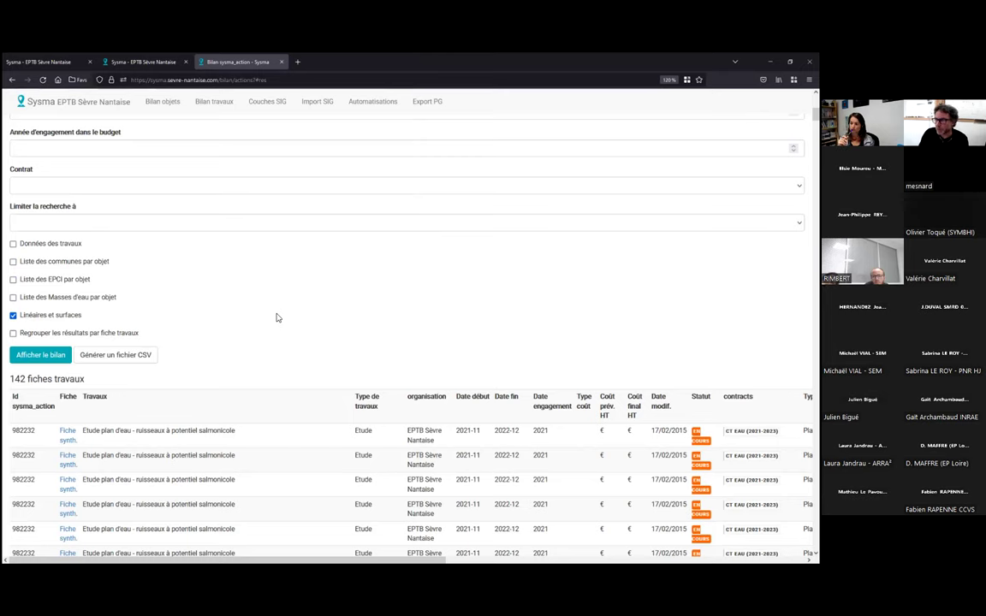
Review the works report's filters again, from the work types, structure and statuses down to the year, contract and search area
{"action": "left_click", "coordinate": [135, 62]}
{"action": "left_click", "coordinate": [231, 62]}
{"action": "scroll", "coordinate": [273, 419], "scroll_direction": "up", "scroll_amount": 10}
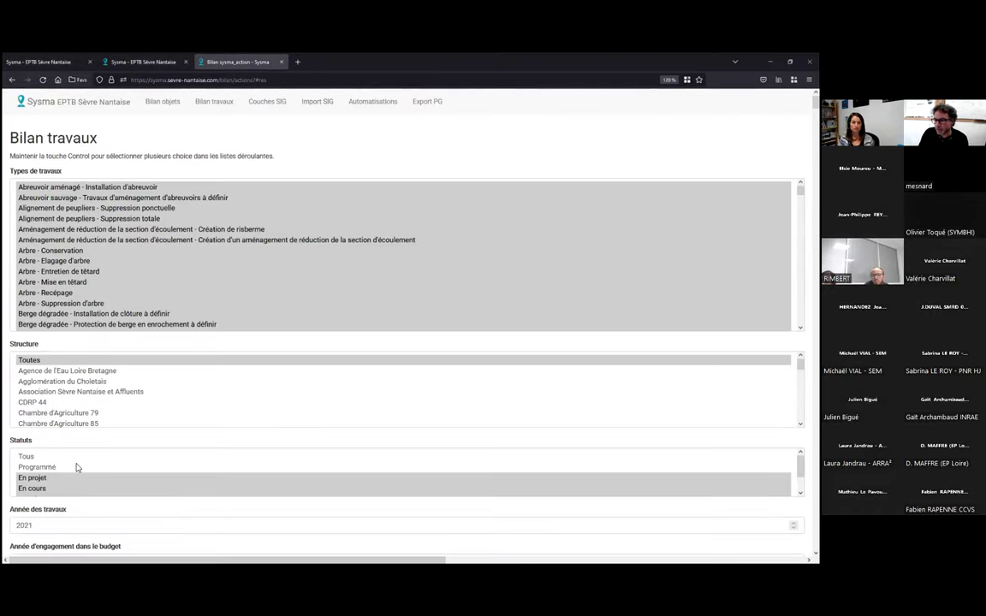
{"action": "scroll", "coordinate": [53, 455], "scroll_direction": "down", "scroll_amount": 3}
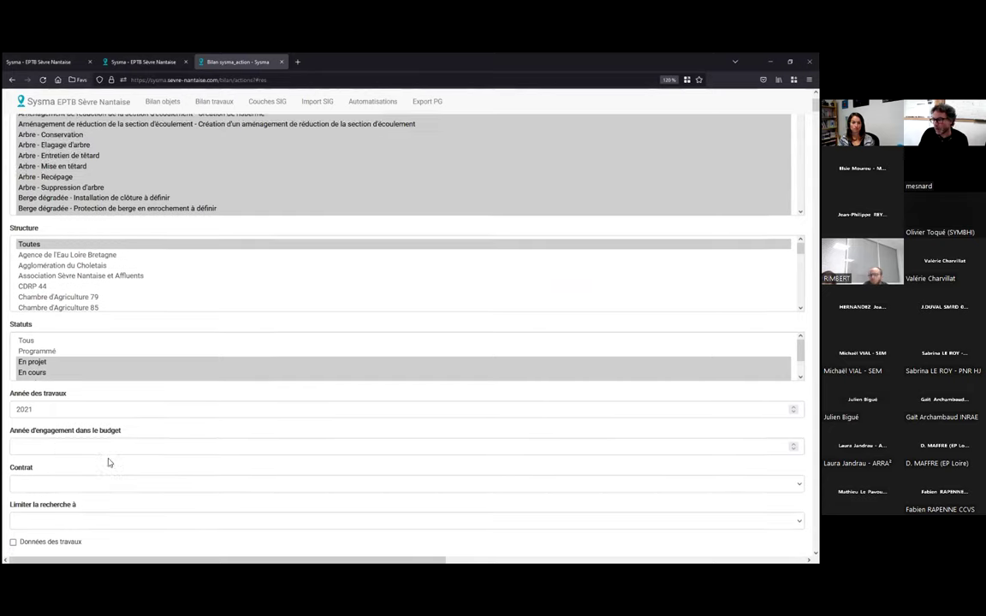
{"action": "scroll", "coordinate": [108, 463], "scroll_direction": "down", "scroll_amount": 10}
Return to the Sysma slide presentation and advance to the next slide
{"action": "left_click", "coordinate": [43, 61]}
{"action": "key", "text": "Right"}
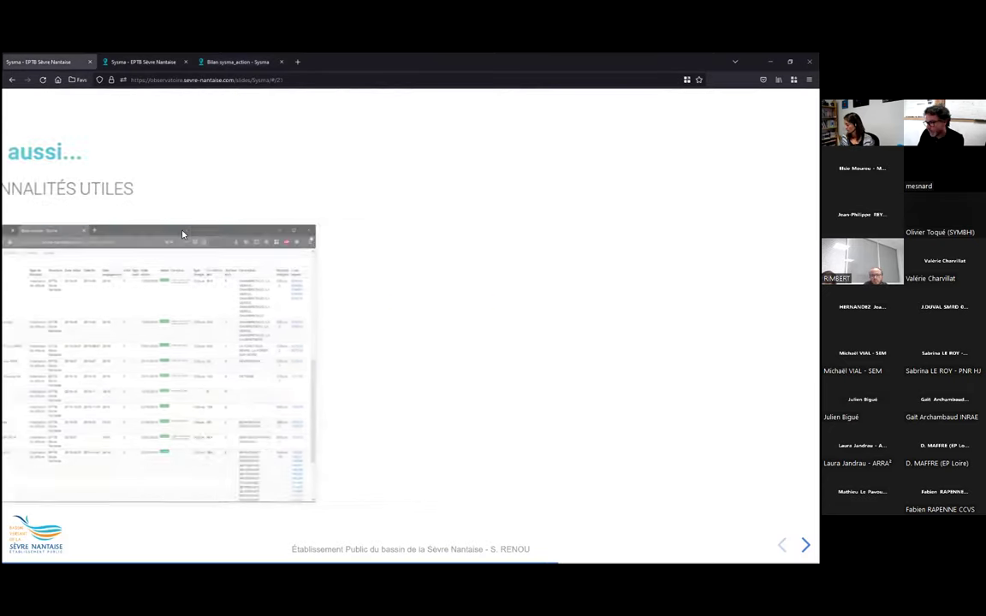